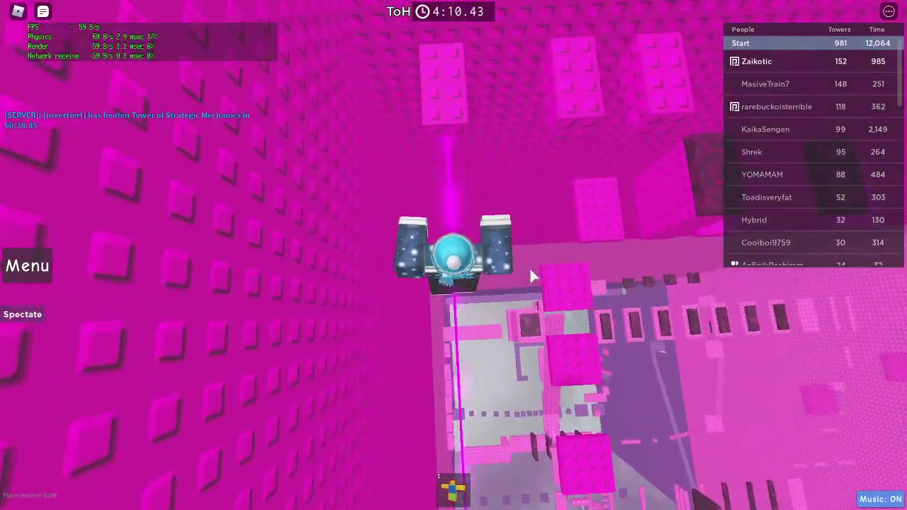
# Toggle Shift Lock on, off and on again while falling until the Restarting message appears.
pyautogui.press('shift')
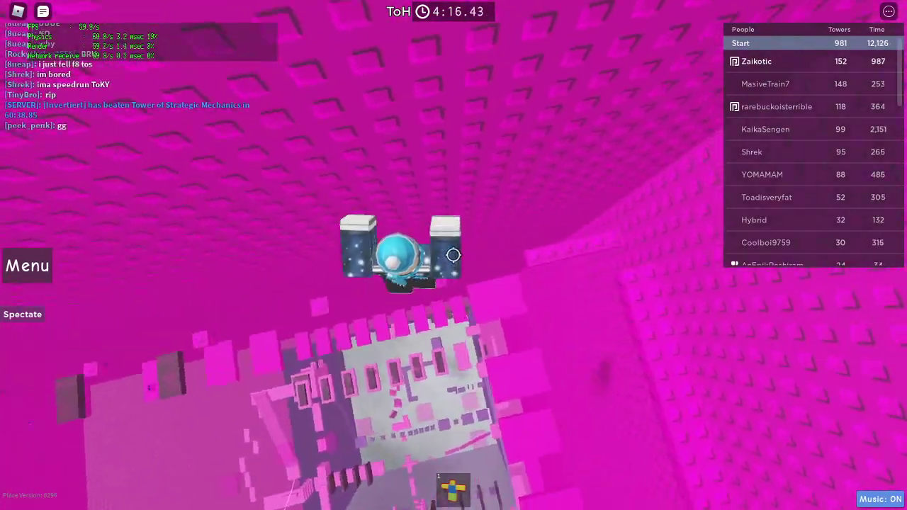
pyautogui.press('shift')
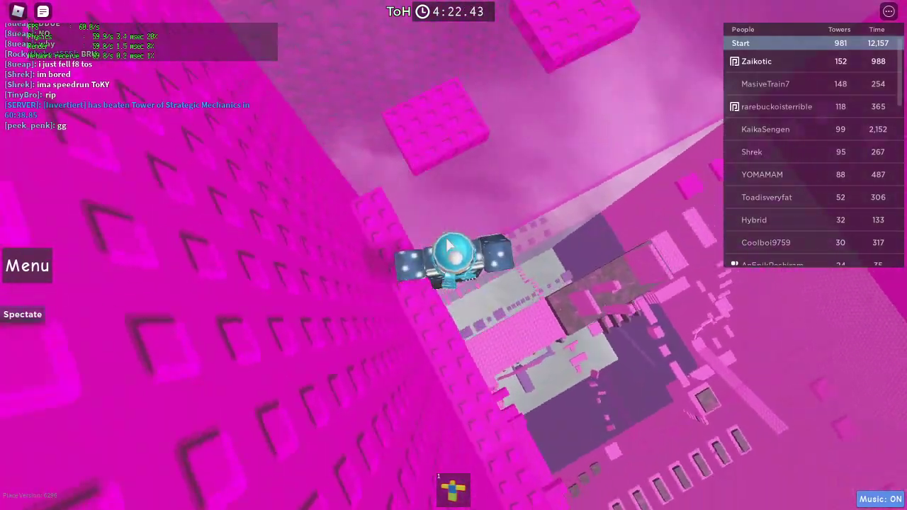
pyautogui.press('shift')
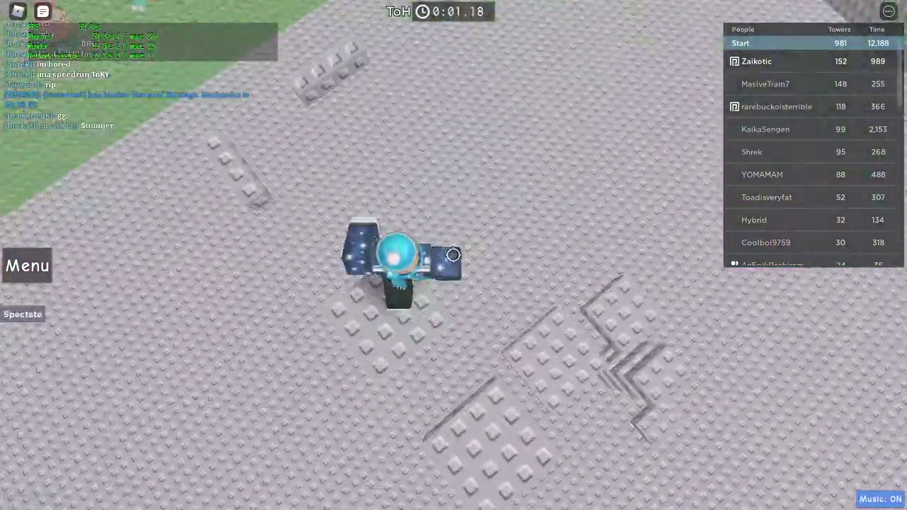
# Walk from the baseplate onto the tower and climb the grey and red floors to orange.
pyautogui.press('w')
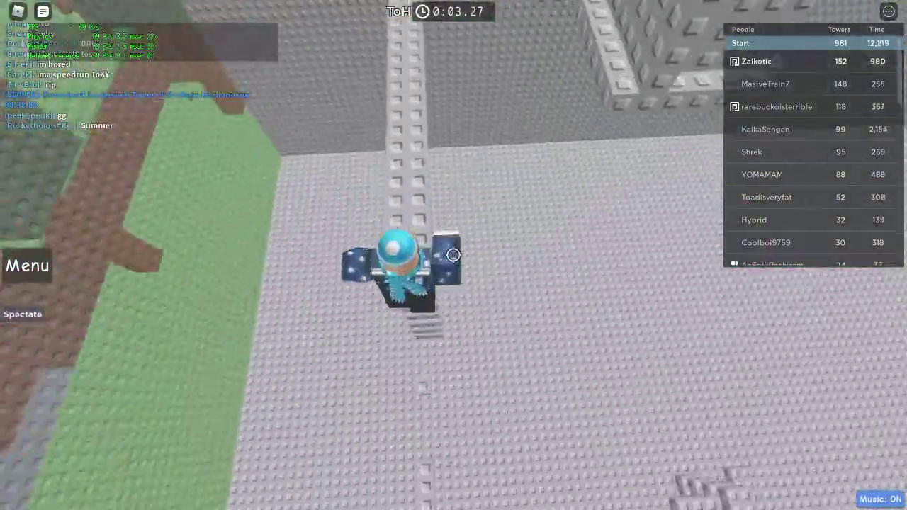
pyautogui.press('w')
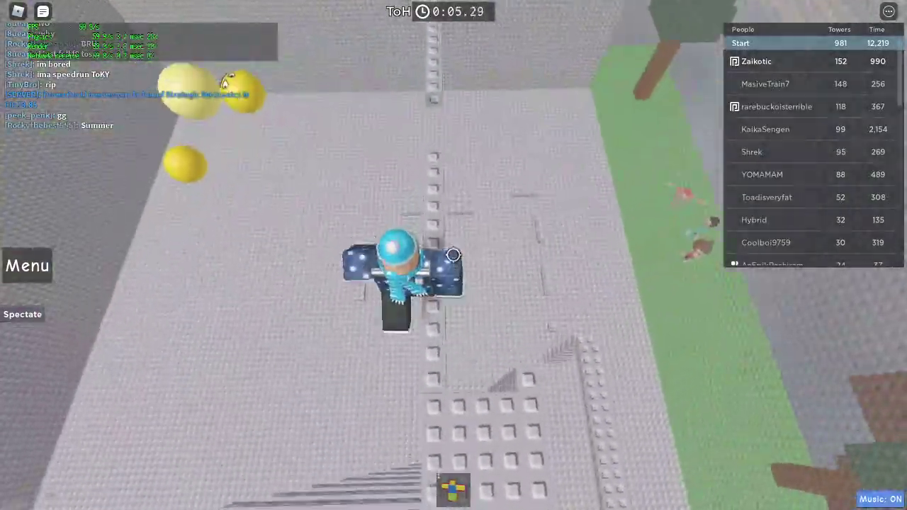
pyautogui.press('w')
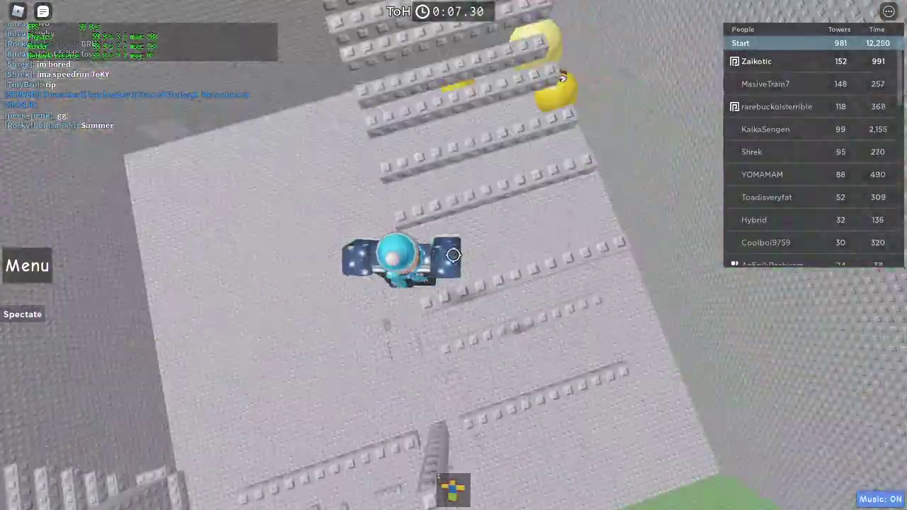
pyautogui.press('w')
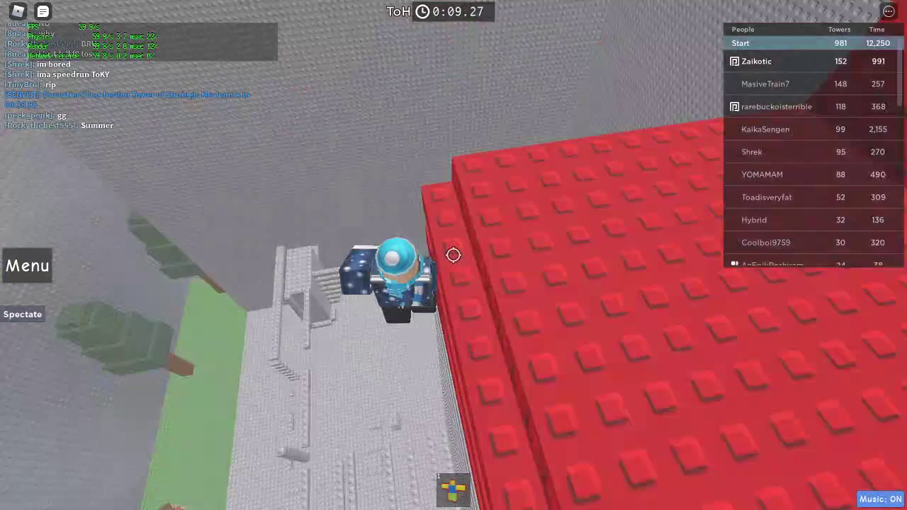
pyautogui.press('w')
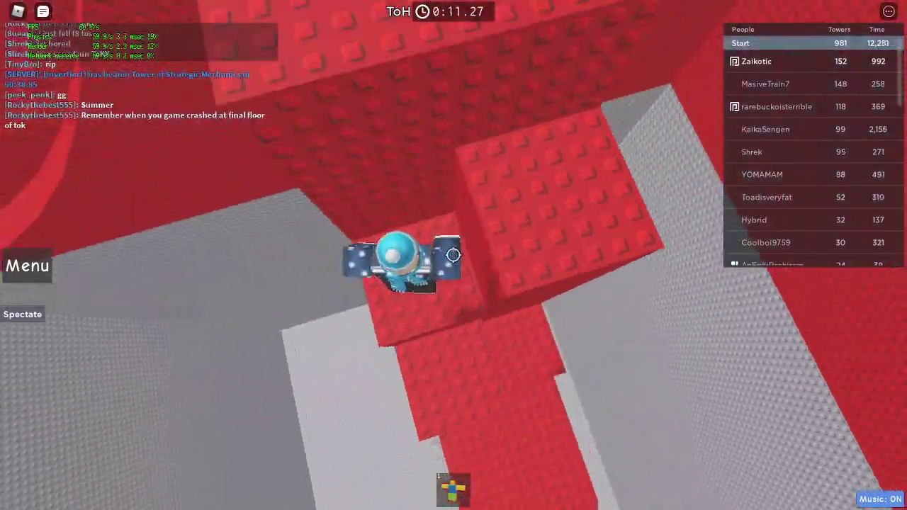
pyautogui.press('w')
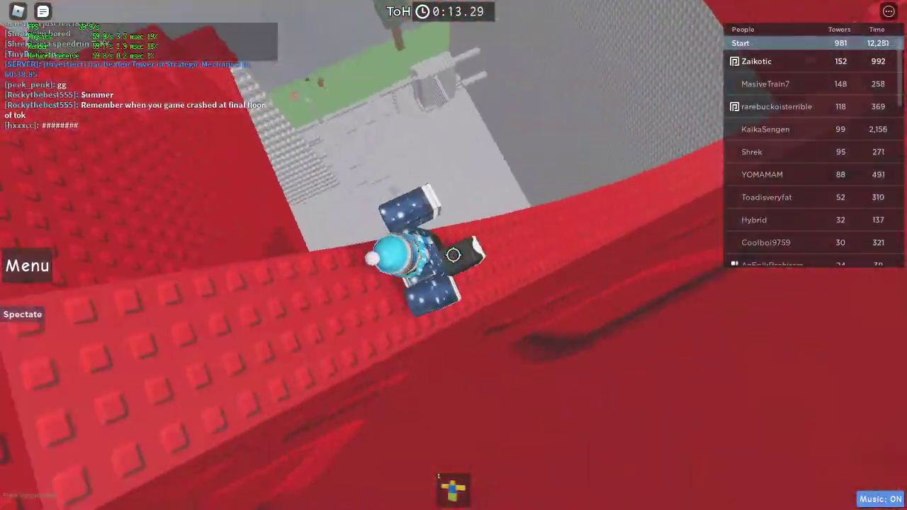
pyautogui.press('w')
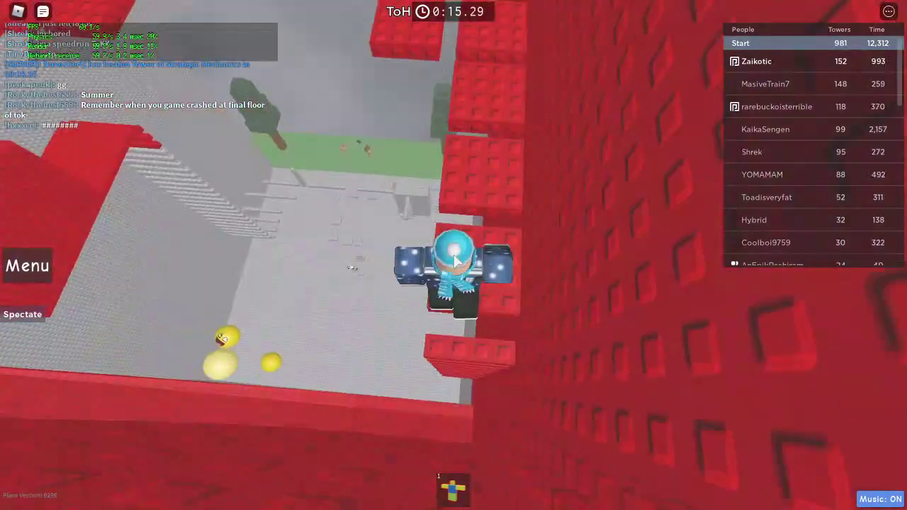
pyautogui.press('w')
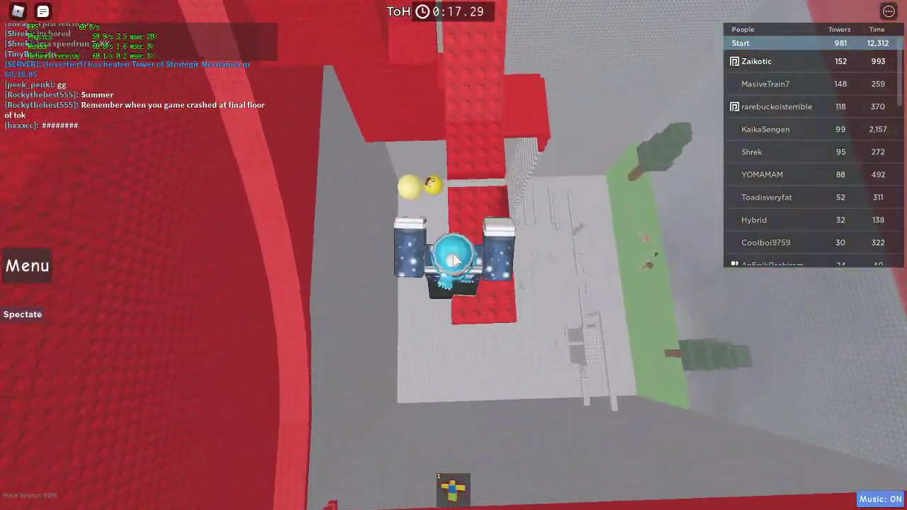
pyautogui.press('w')
pyautogui.press('w')
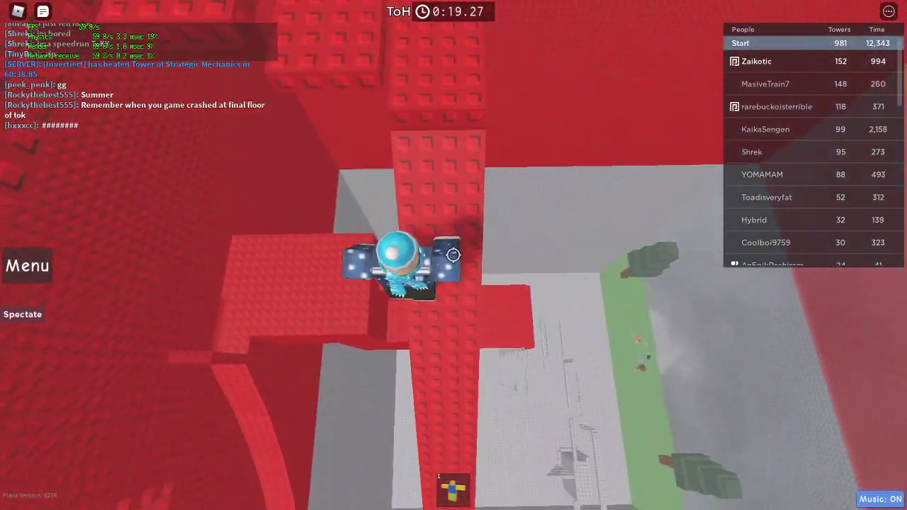
pyautogui.press('w')
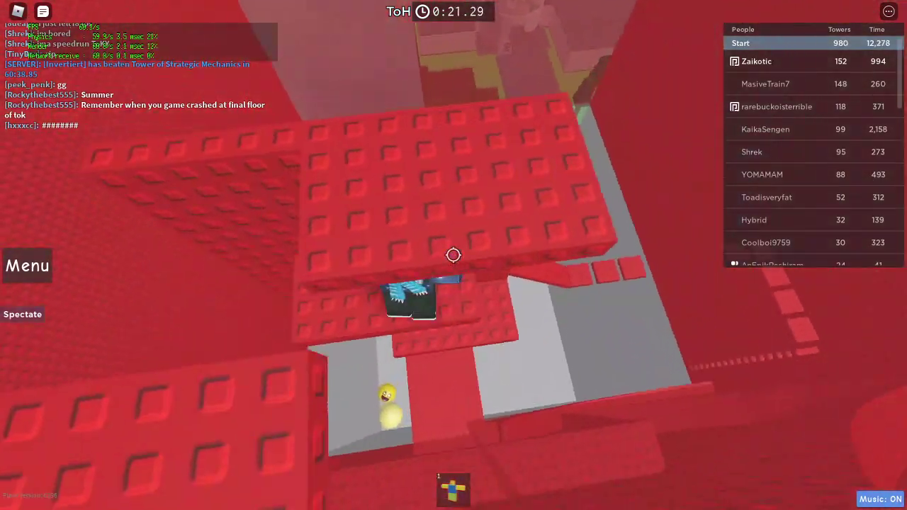
pyautogui.press('w')
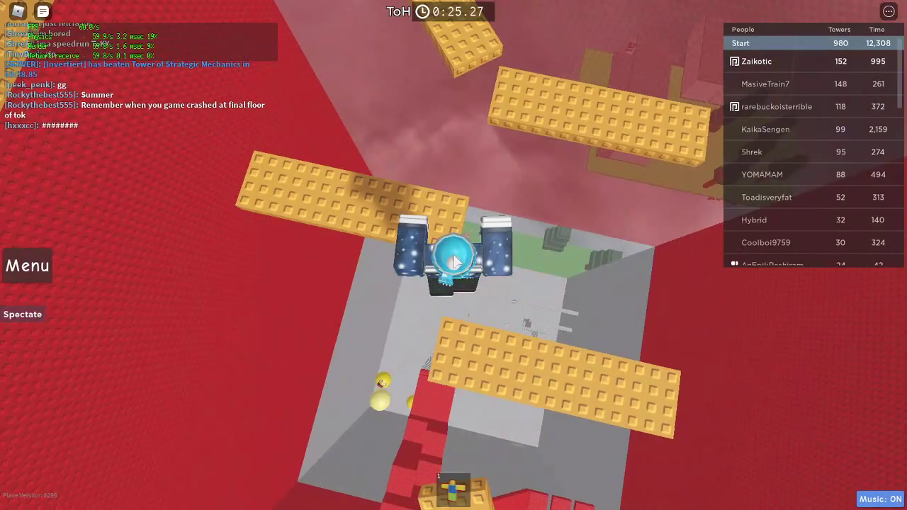
# Climb past the orange platforms and up the tower wall to the yellow floor.
pyautogui.press('w')
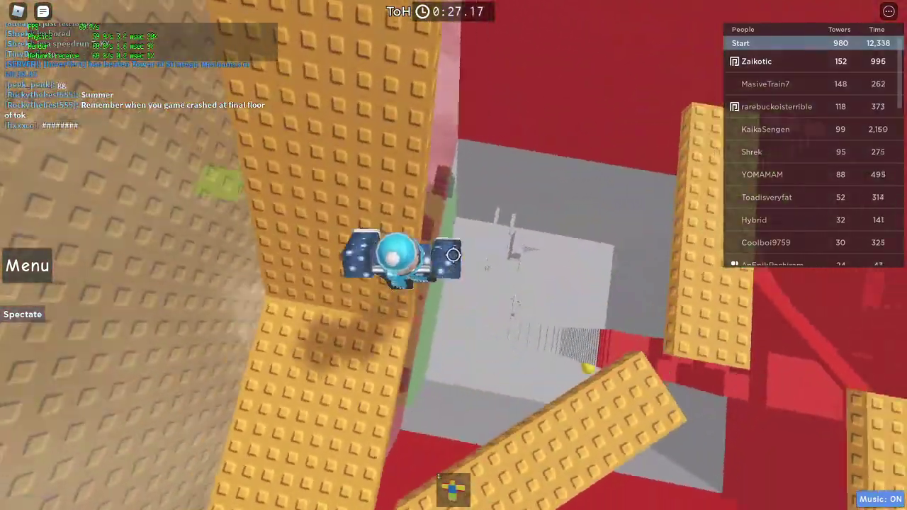
pyautogui.press('w')
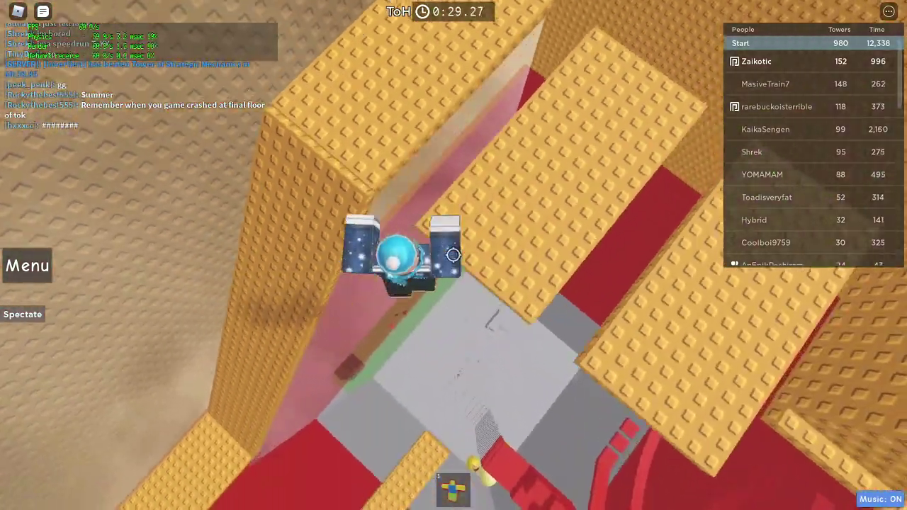
pyautogui.press('w')
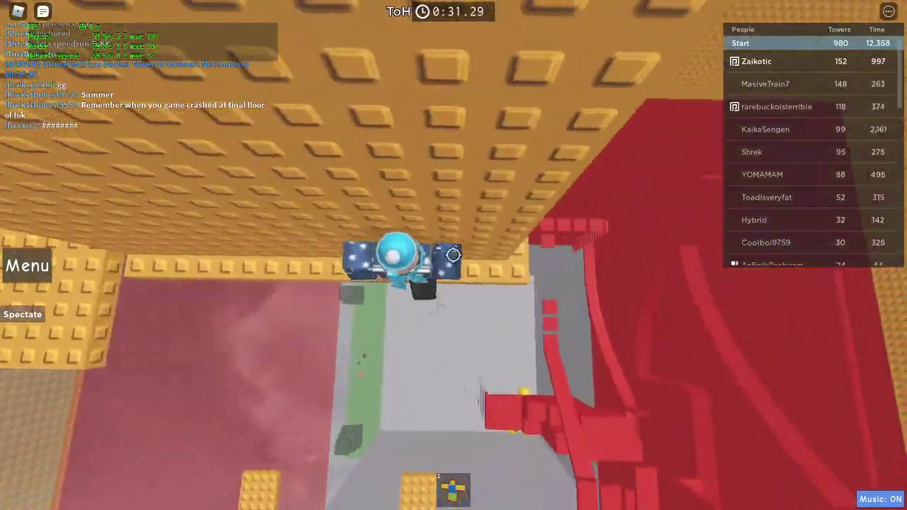
pyautogui.press('w')
pyautogui.press('w')
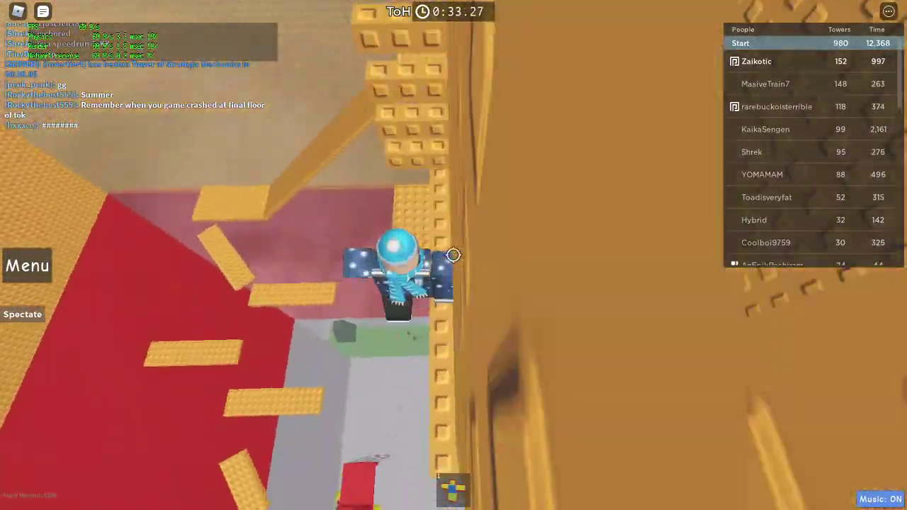
pyautogui.press('w')
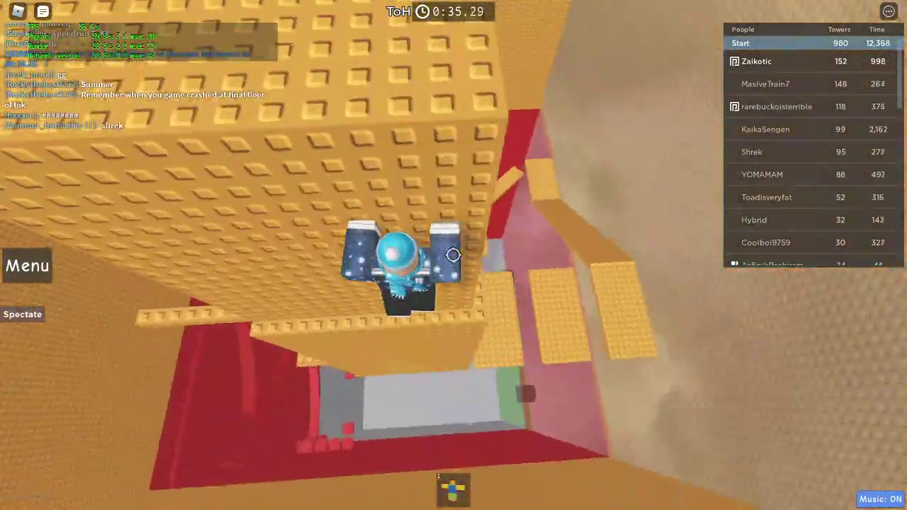
pyautogui.press('w')
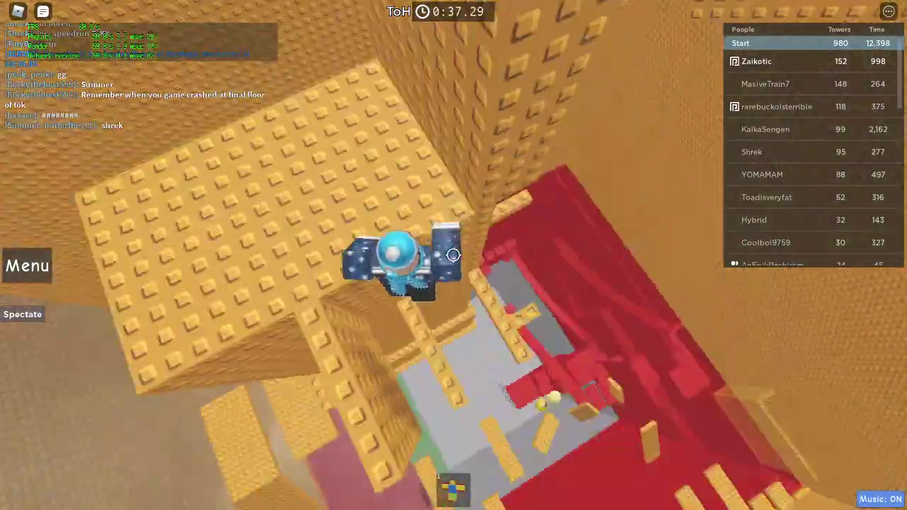
pyautogui.press('w')
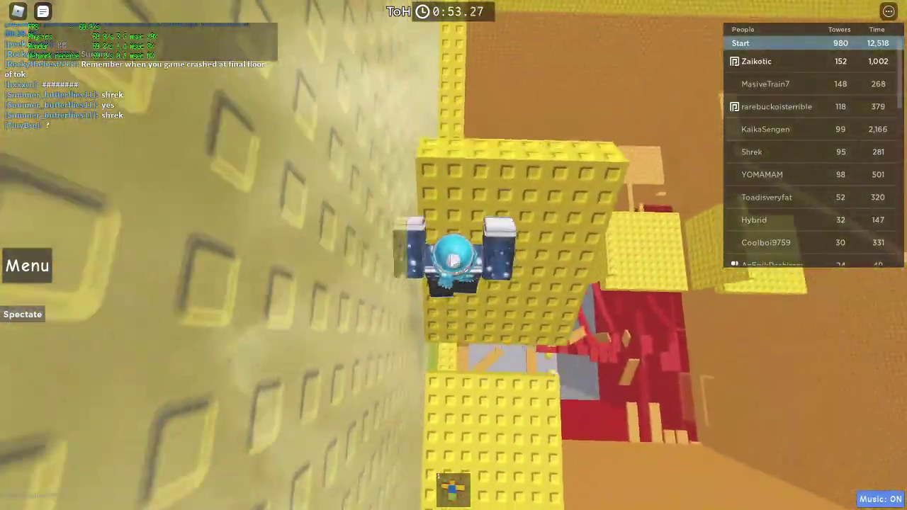
# Move left along the yellow wall and jump between ledges toward the green wall.
pyautogui.press('a')
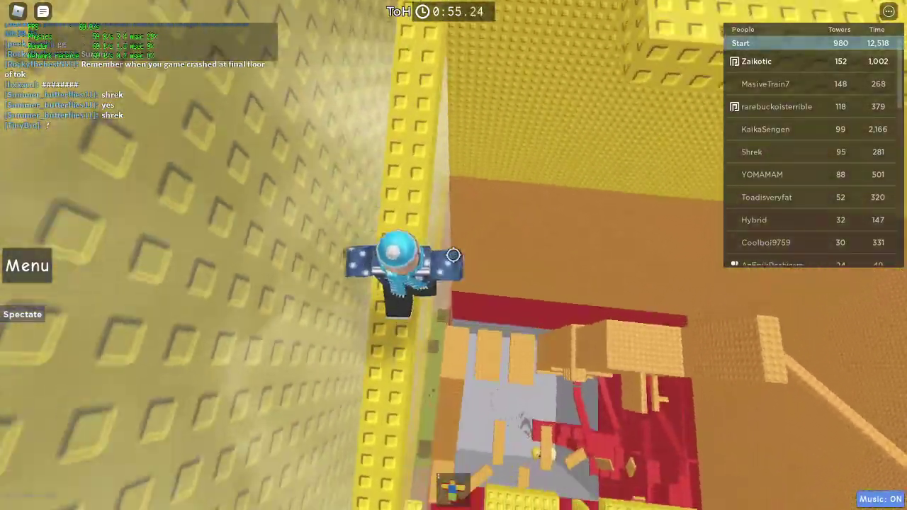
pyautogui.press('w')
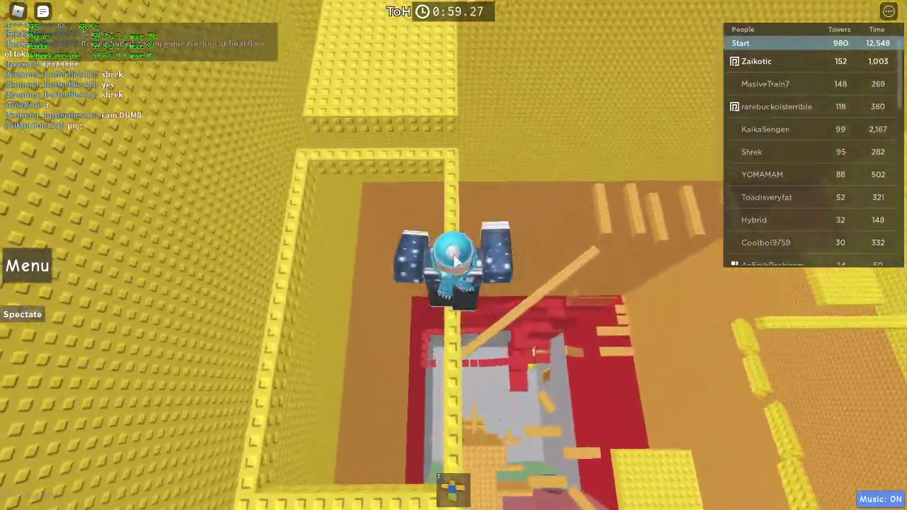
pyautogui.press('w')
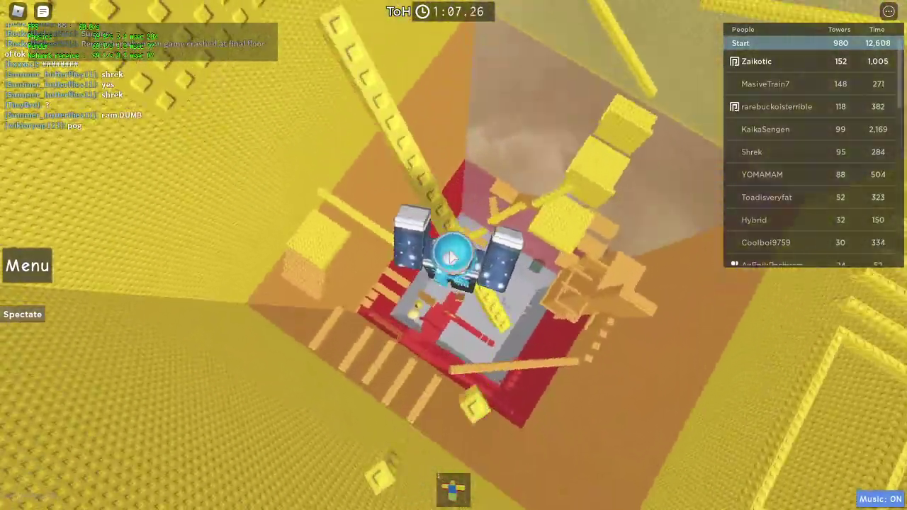
pyautogui.press('w')
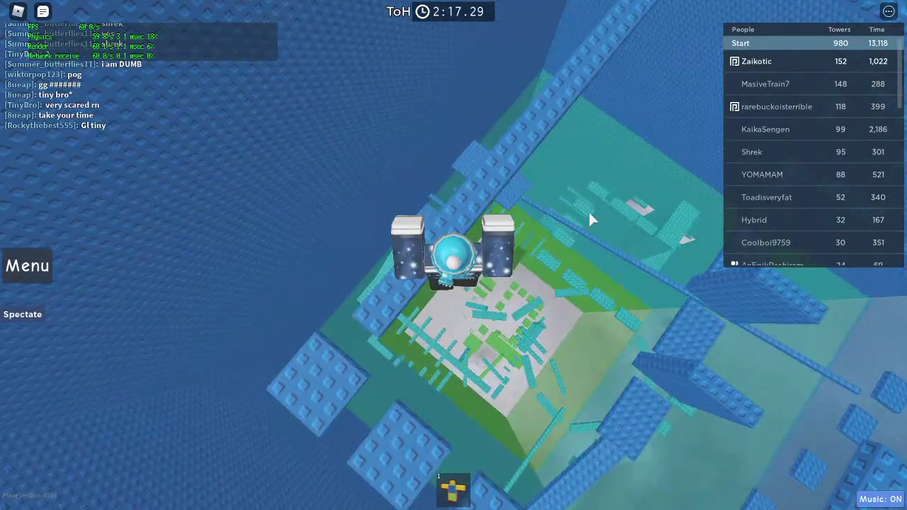
# Turn on Shift Lock to keep the camera behind the avatar while climbing toward purple.
pyautogui.press('shift')
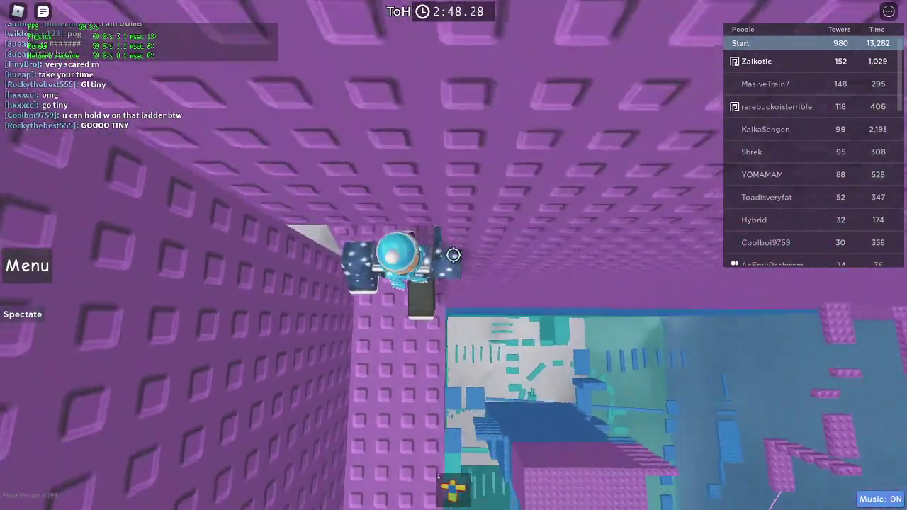
# Climb the narrow purple tower into the pink floor, toggling Shift Lock on and off.
pyautogui.press('w')
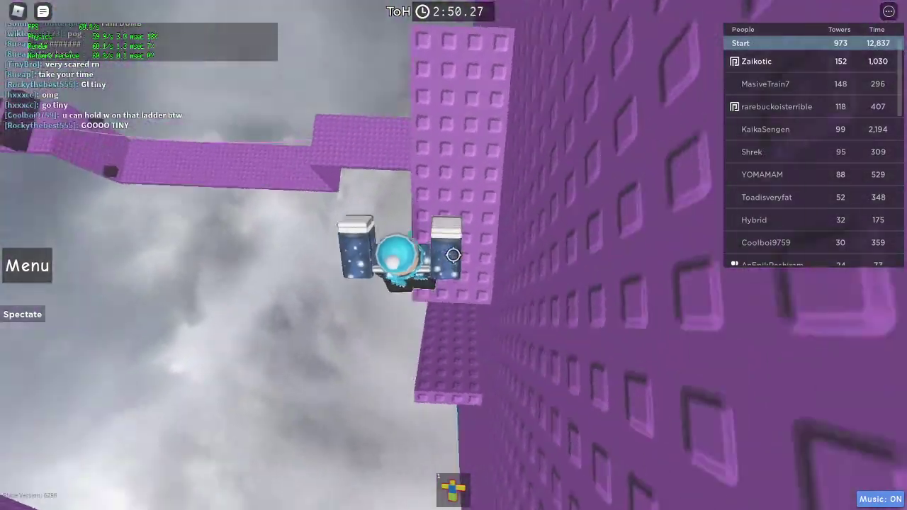
pyautogui.press('shift')
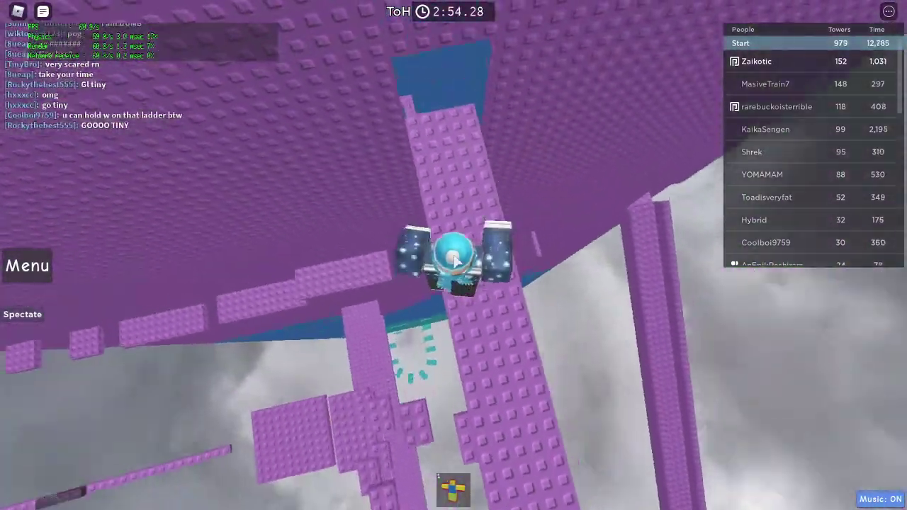
pyautogui.press('shift')
pyautogui.press('w')
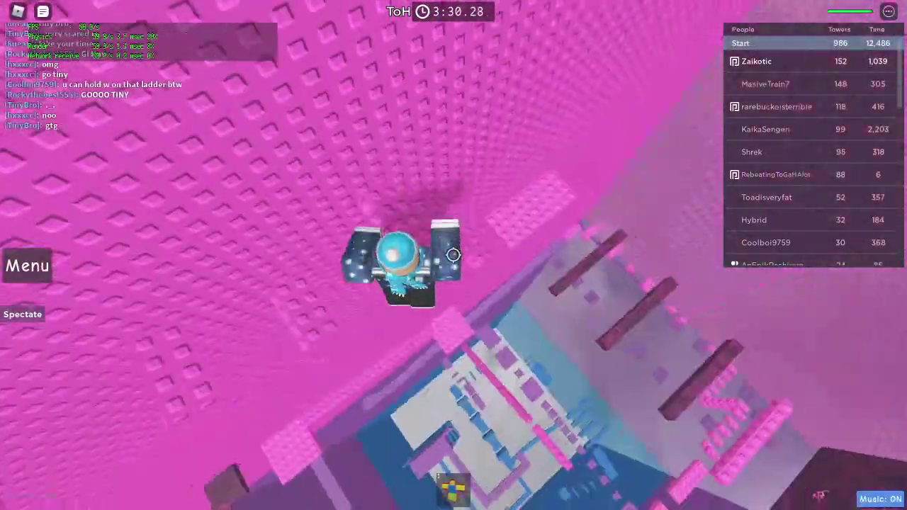
# Jump off a pink ledge to climb higher in the pink section.
pyautogui.press('space')
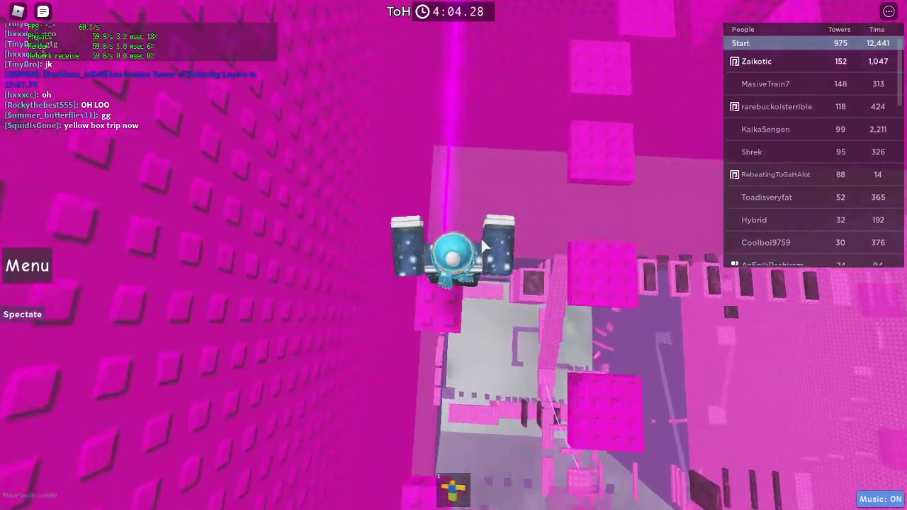
# Finish the last pink walls, toggling Shift Lock on, off and on again.
pyautogui.press('shift')
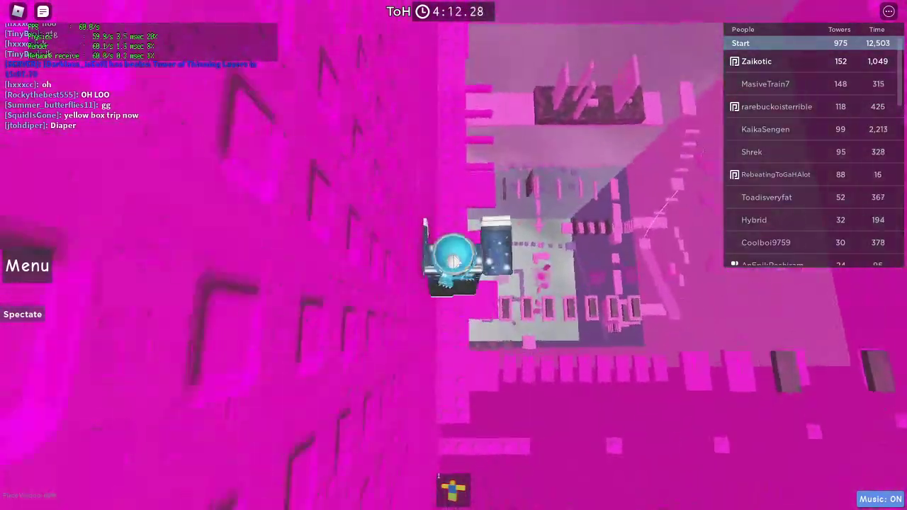
pyautogui.press('shift')
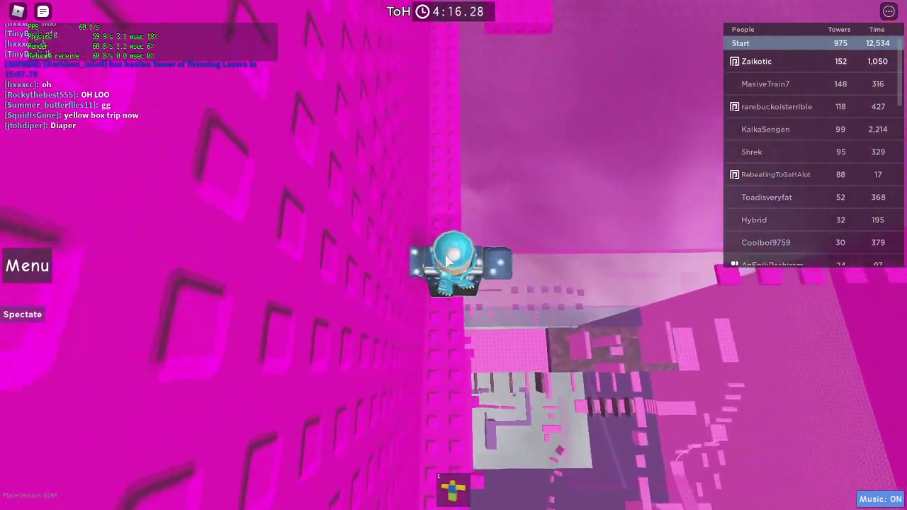
pyautogui.press('shift')
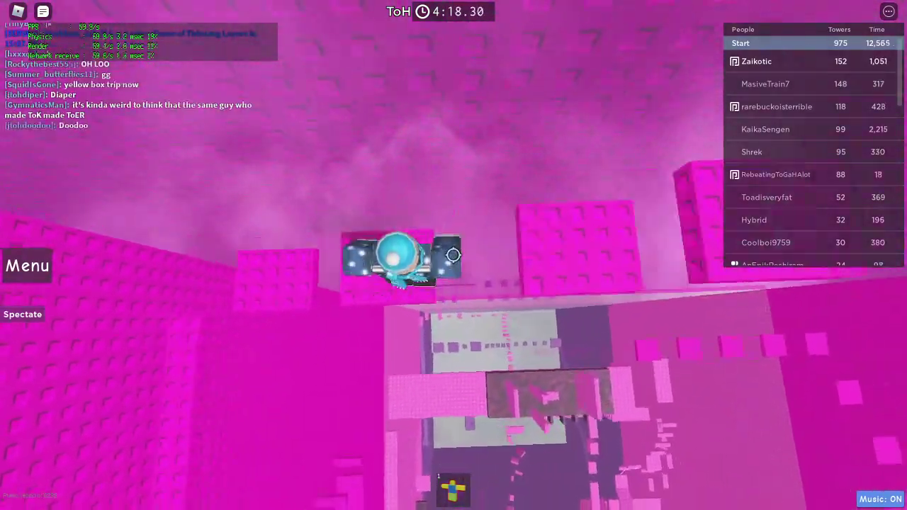